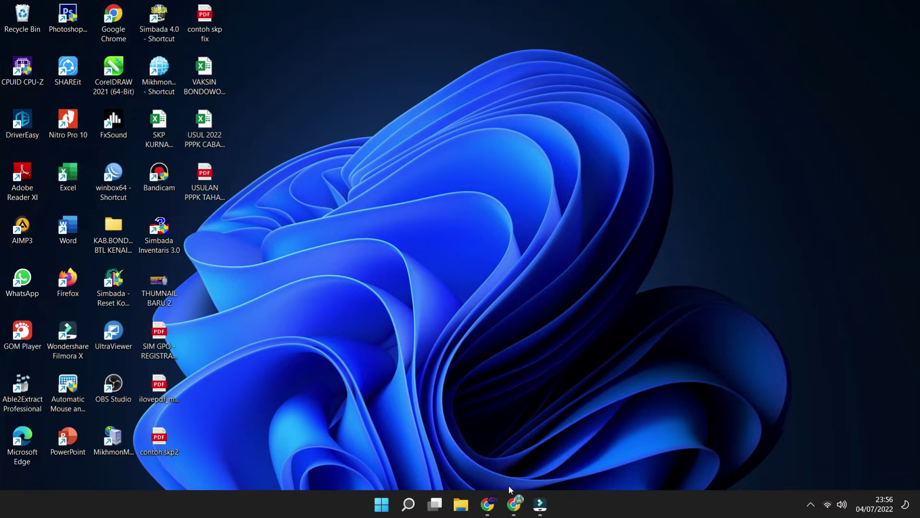
# Step: Switch to the Chrome window with the Login Area Fasilitator page and log in to the school account with the prefilled credentials
pyautogui.click(488, 496)
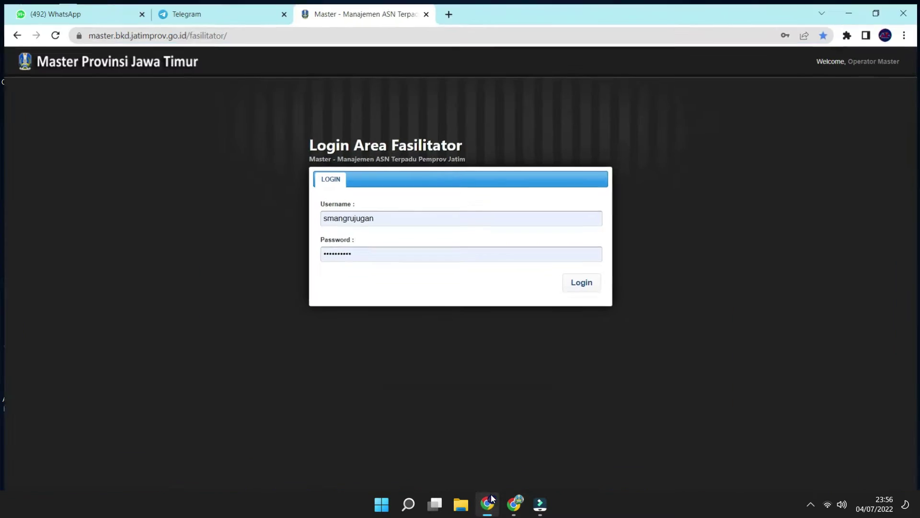
pyautogui.click(599, 286)
pyautogui.click(592, 285)
pyautogui.click(582, 301)
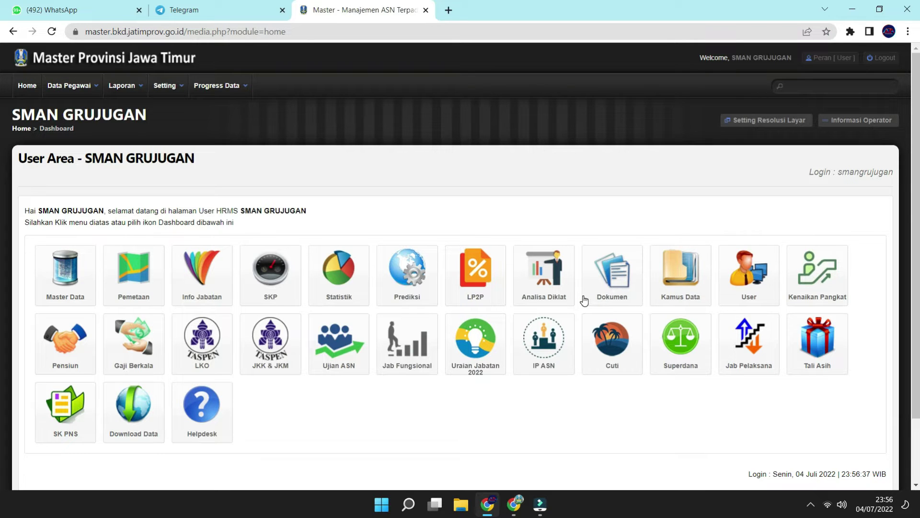
# Step: Open the Kenaikan Pangkat module from the SMAN GRUJUGAN dashboard
pyautogui.click(217, 85)
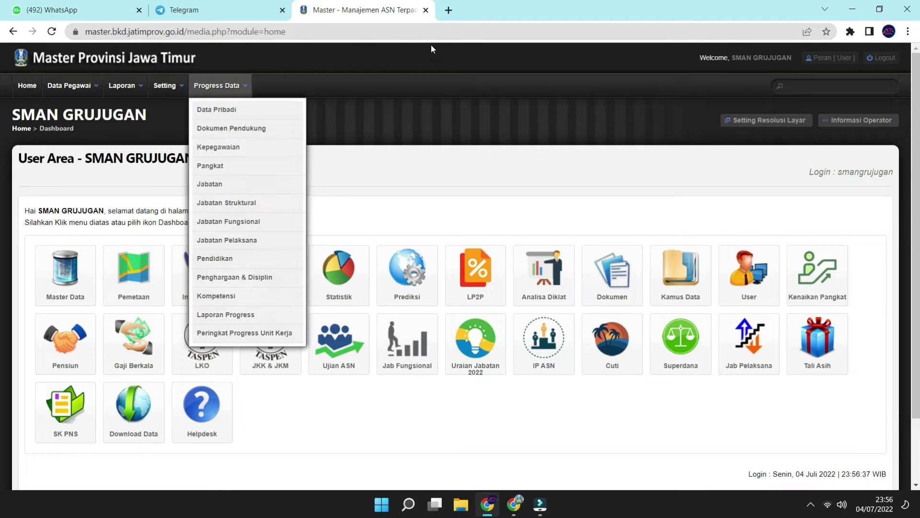
pyautogui.click(458, 78)
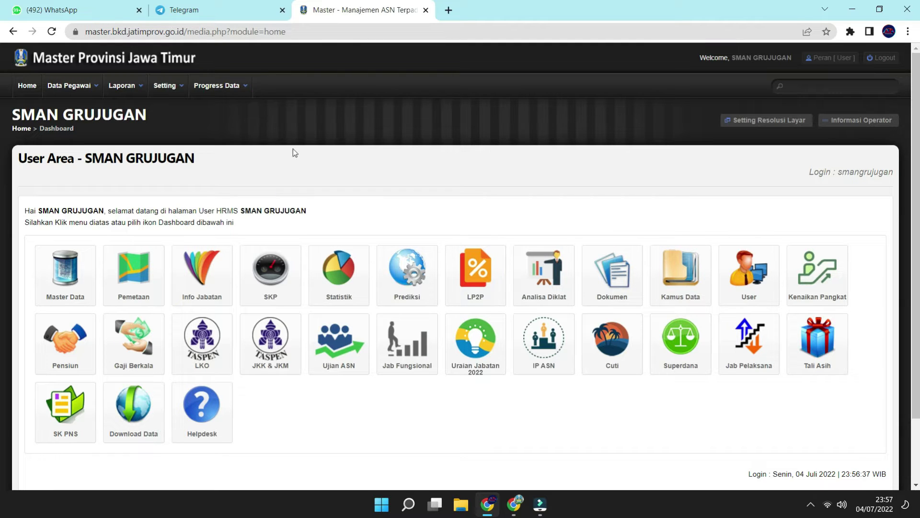
pyautogui.click(820, 285)
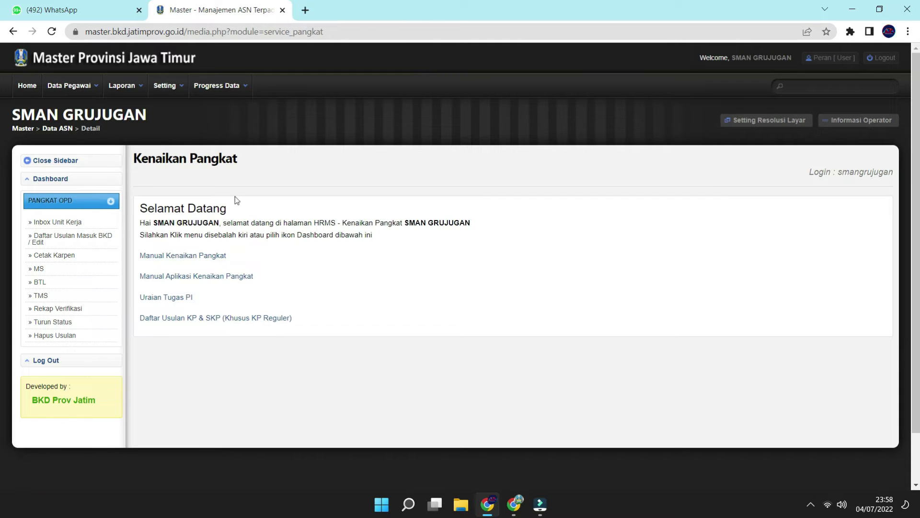
pyautogui.moveTo(161, 116); pyautogui.dragTo(162, 158)
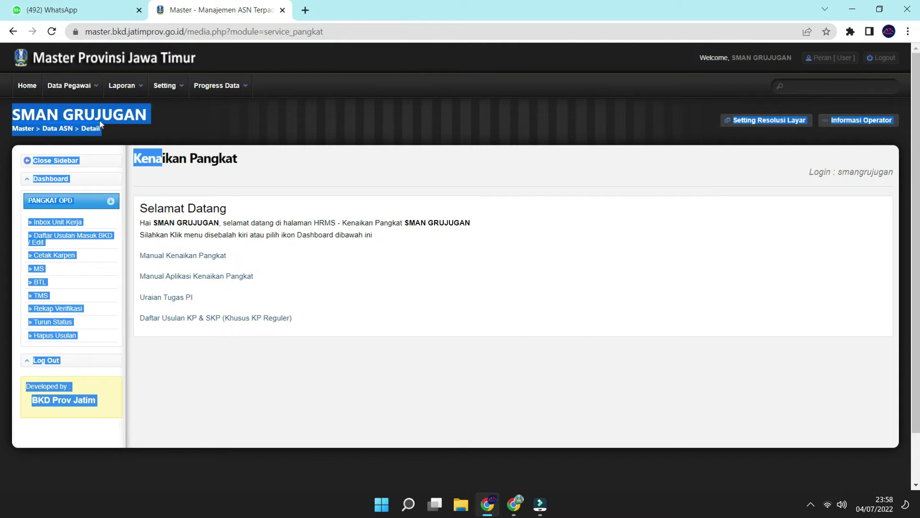
pyautogui.click(386, 265)
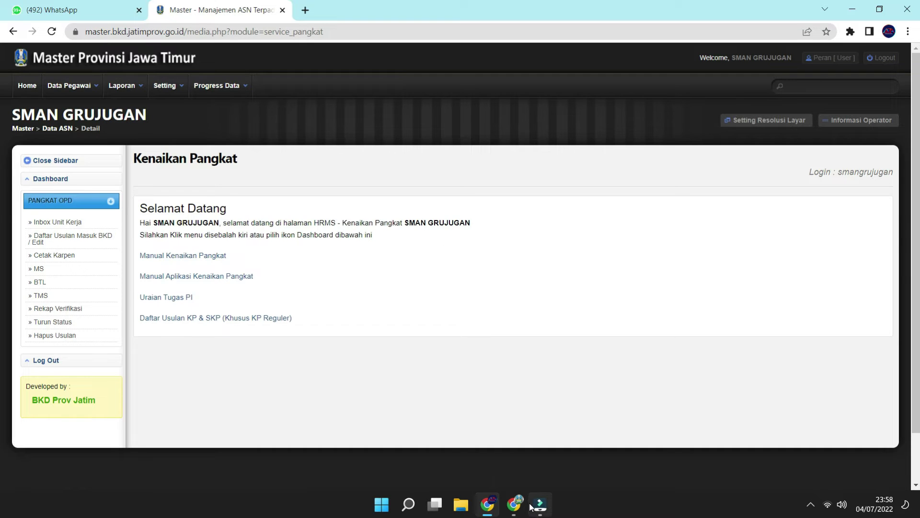
# Step: Switch to the Cabang Dinas Pendidikan Wilayah Bondowoso account's Chrome window and open Usul Baru Unit Kerja in its Kenaikan Pangkat module
pyautogui.click(514, 503)
pyautogui.moveTo(425, 87); pyautogui.dragTo(67, 82)
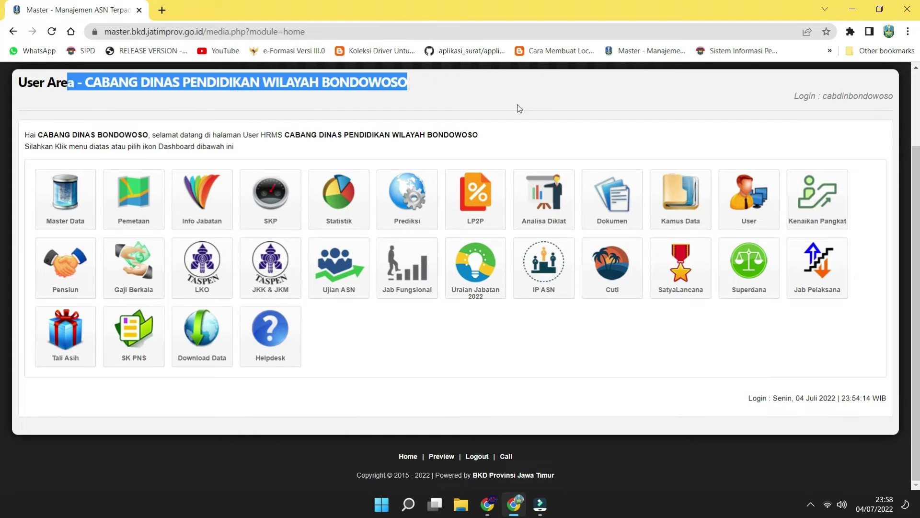
pyautogui.click(809, 202)
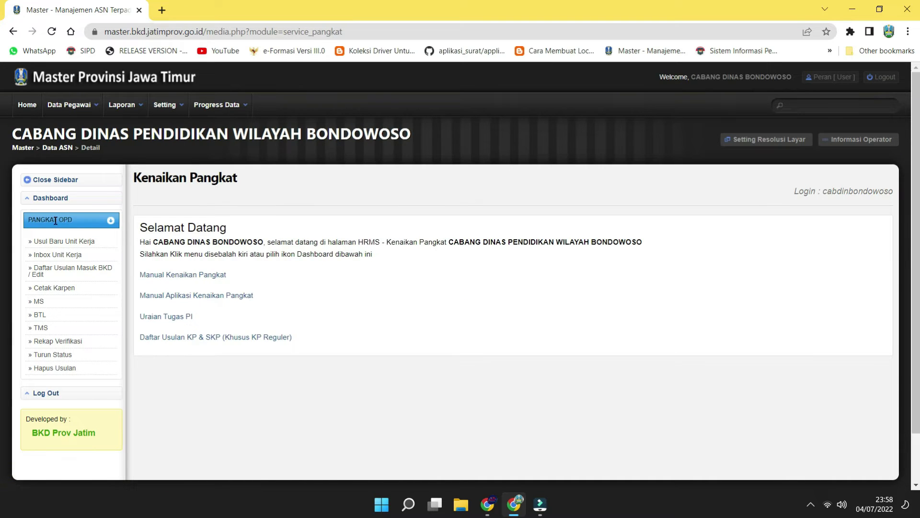
pyautogui.click(60, 241)
# Step: Examine the promotion types offered under Jenis pangkat and compare the available functions with the SMAN GRUJUGAN account's window
pyautogui.click(296, 280)
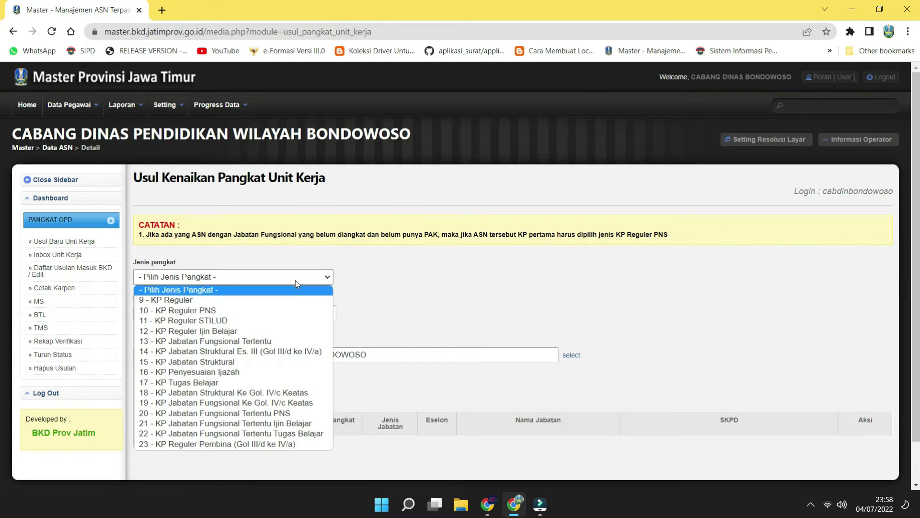
pyautogui.scroll(-1, 295, 280)
pyautogui.click(303, 231)
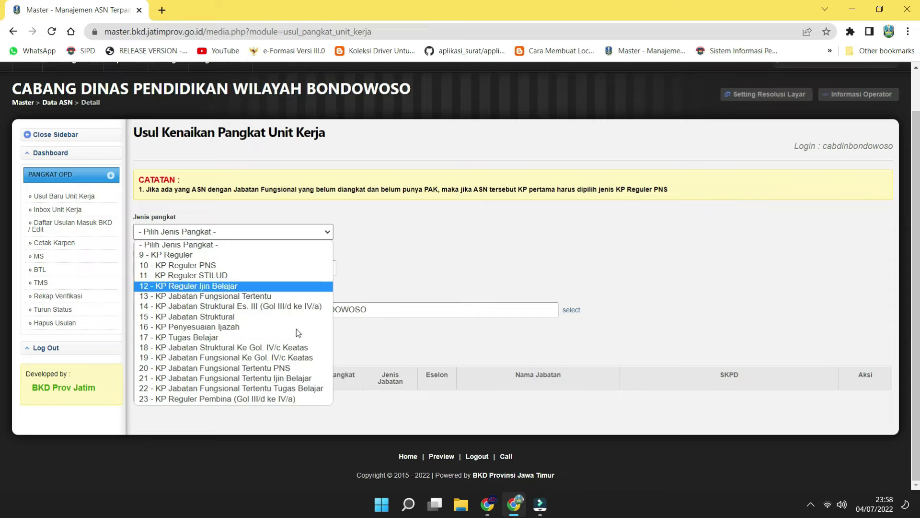
pyautogui.click(458, 240)
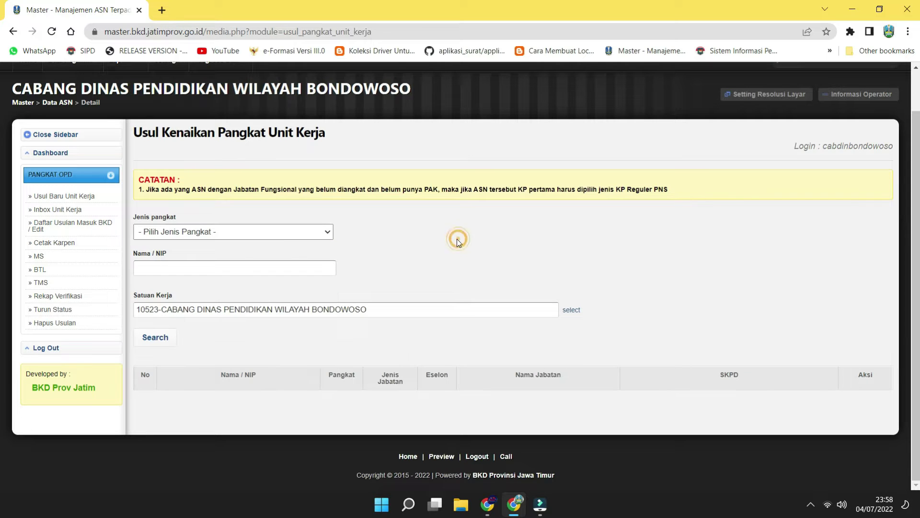
pyautogui.click(278, 235)
pyautogui.click(520, 189)
pyautogui.click(852, 10)
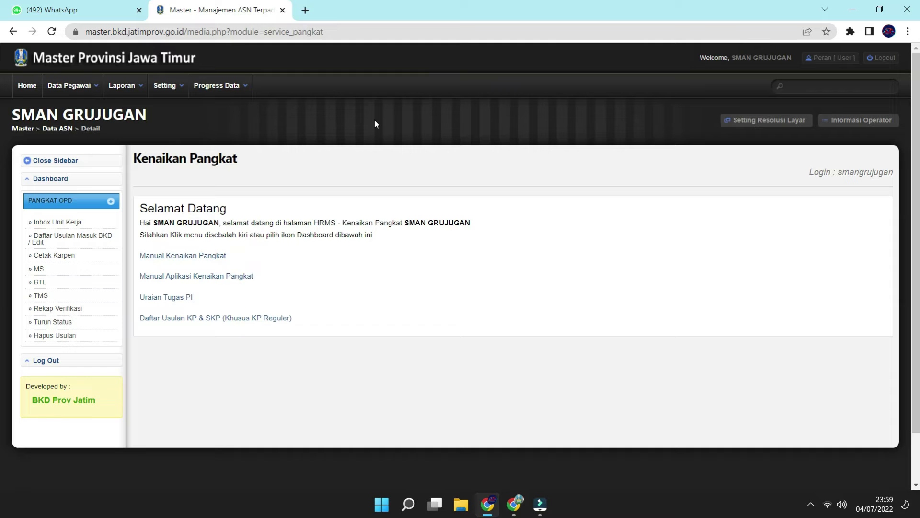
pyautogui.click(514, 504)
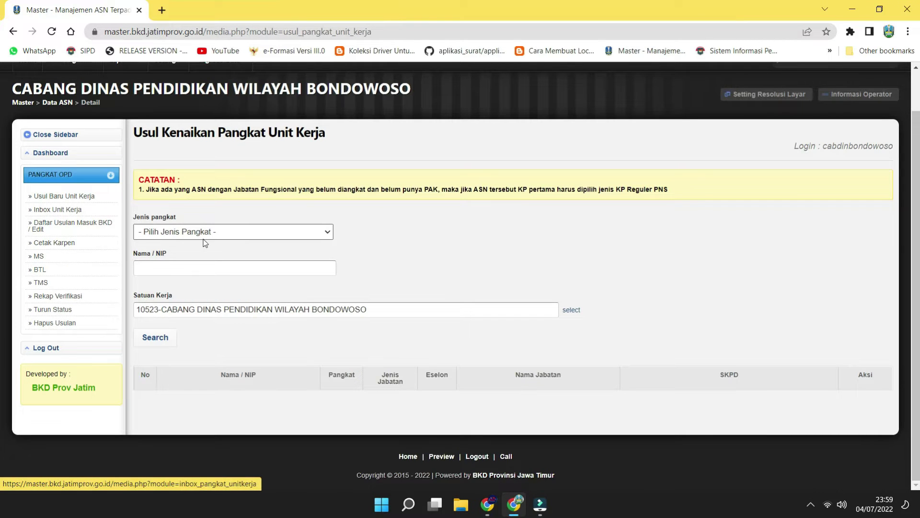
# Step: Search for an employee by name with the promotion type 13 - KP Jabatan Fungsional Tertentu
pyautogui.click(214, 235)
pyautogui.click(213, 286)
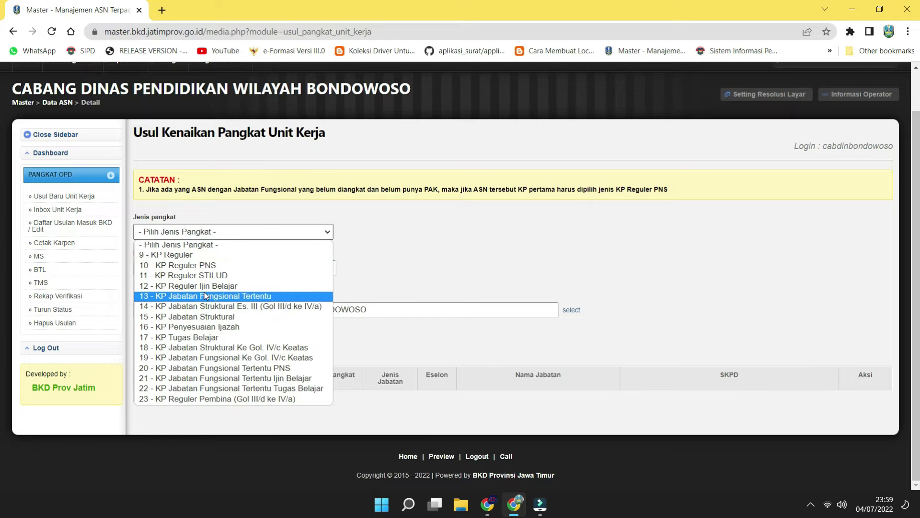
pyautogui.click(204, 296)
pyautogui.click(203, 268)
pyautogui.rightClick(192, 269)
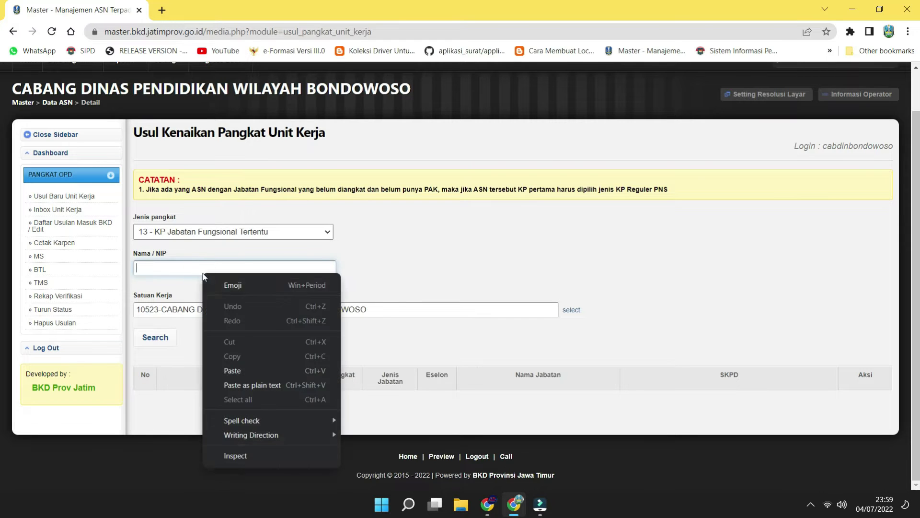
pyautogui.click(200, 369)
pyautogui.press('Return')
# Step: Search for a different employee by name with the promotion type 9 - KP Reguler
pyautogui.write('ku')
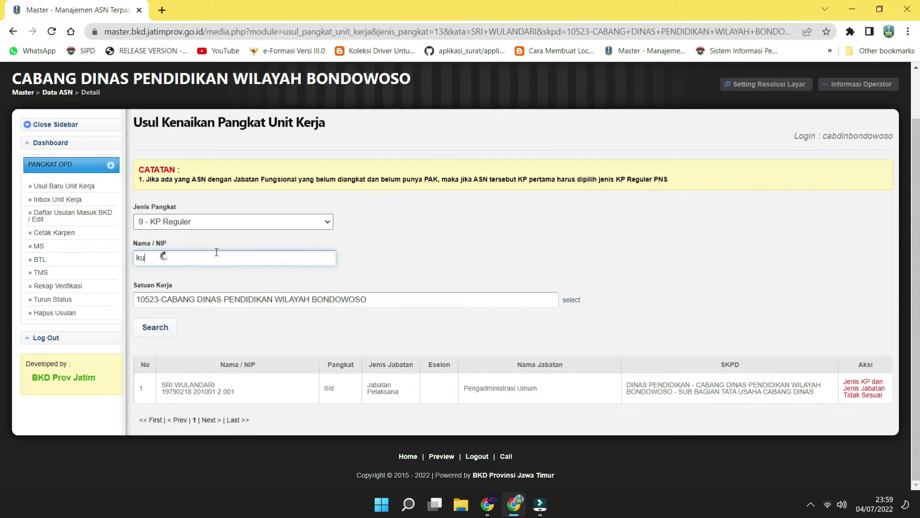
pyautogui.press('Return')
pyautogui.click(164, 322)
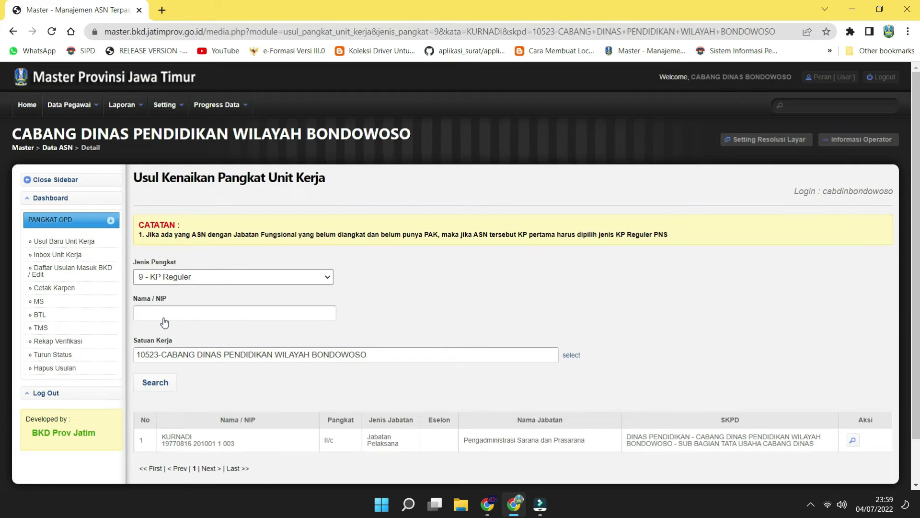
# Step: Open the found employee's KP Reguler proposal and submit it
pyautogui.scroll(-1, 844, 267)
pyautogui.click(851, 386)
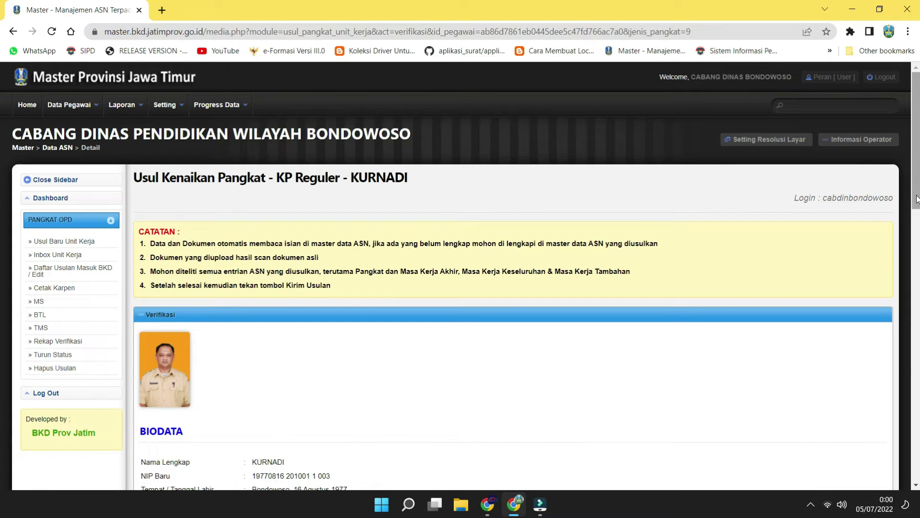
pyautogui.moveTo(917, 199); pyautogui.dragTo(916, 467)
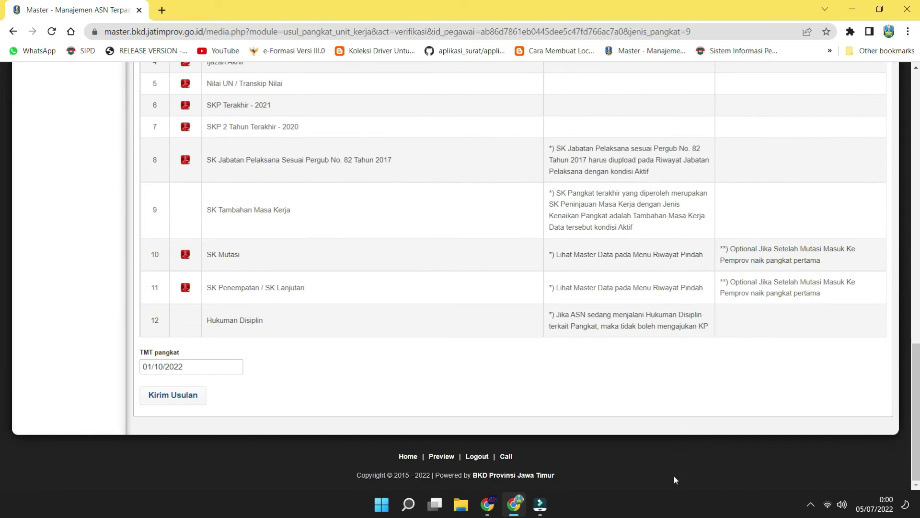
pyautogui.click(190, 397)
# Step: Switch to the SMAN GRUJUGAN window and check the status of the proposals in Inbox Unit Kerja
pyautogui.click(487, 504)
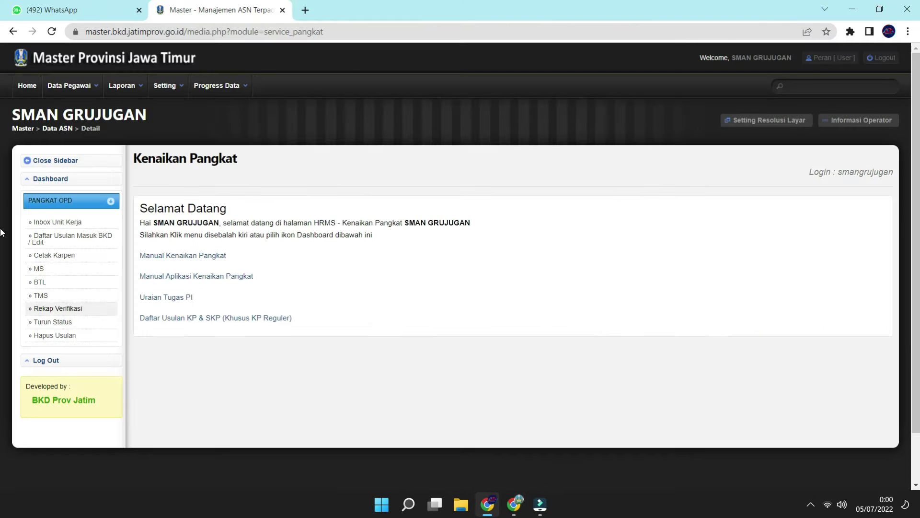
pyautogui.click(54, 227)
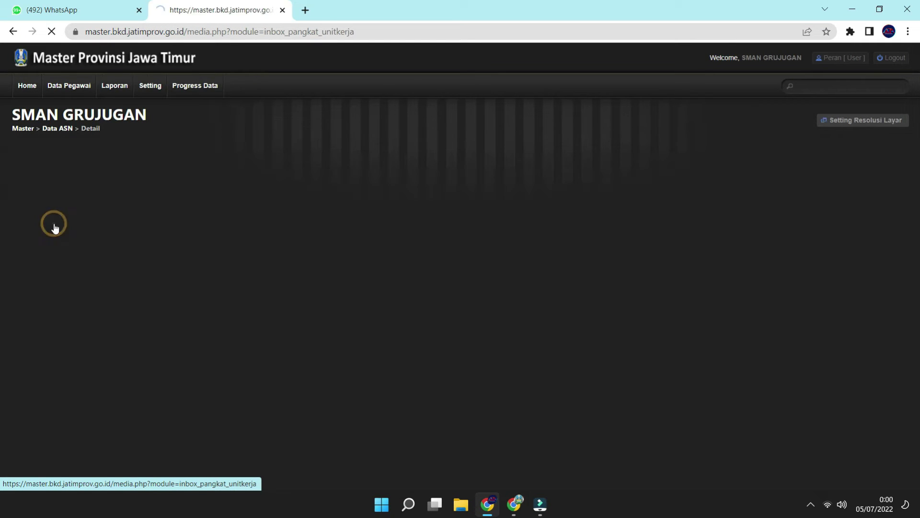
pyautogui.scroll(-2, 317, 272)
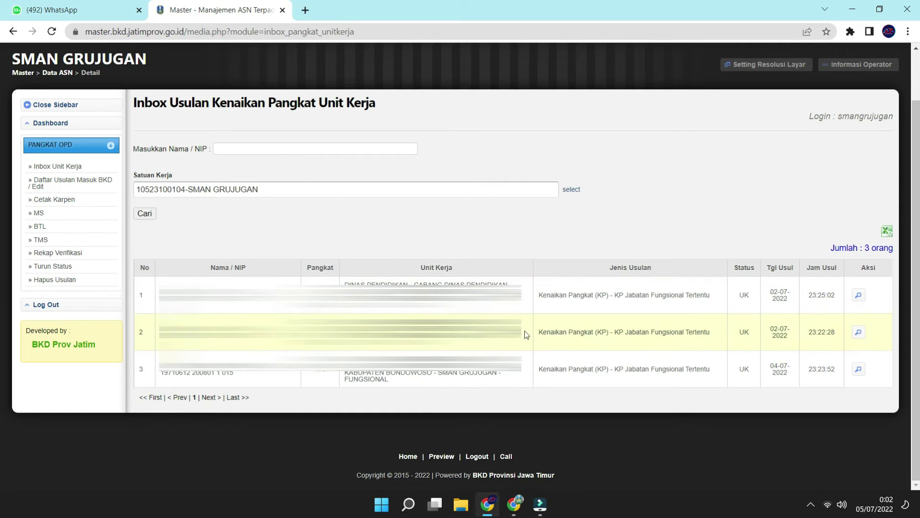
pyautogui.moveTo(749, 300); pyautogui.dragTo(736, 296)
pyautogui.click(751, 302)
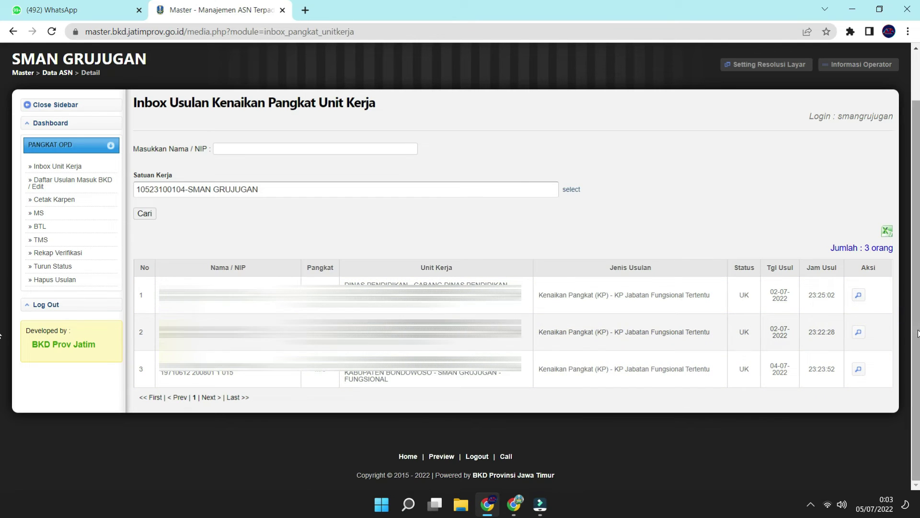
# Step: Switch to the Cabang Dinas window, check its unit proposal inbox, and open the Cetak Karpen page
pyautogui.click(514, 504)
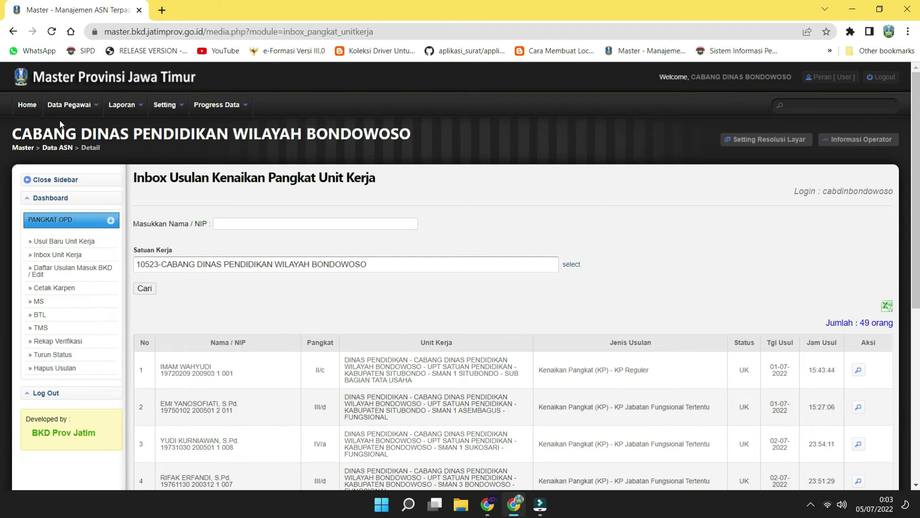
pyautogui.click(60, 107)
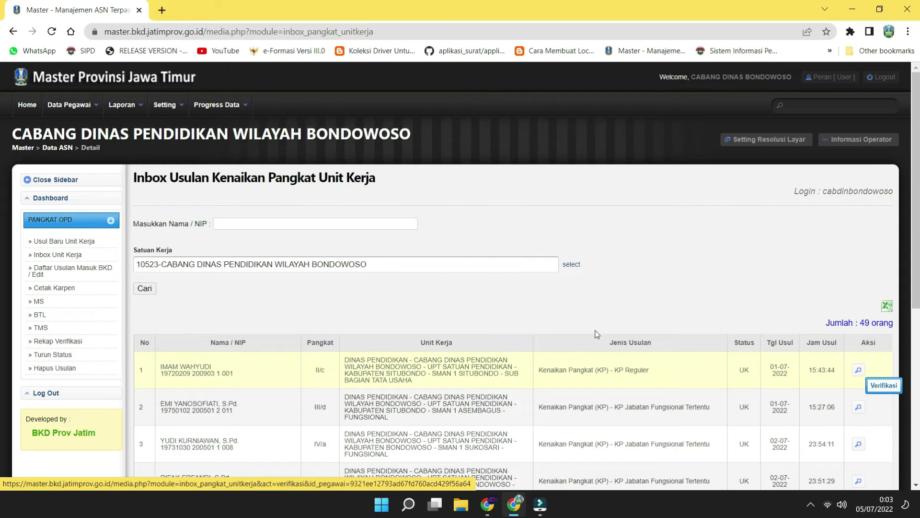
pyautogui.click(54, 288)
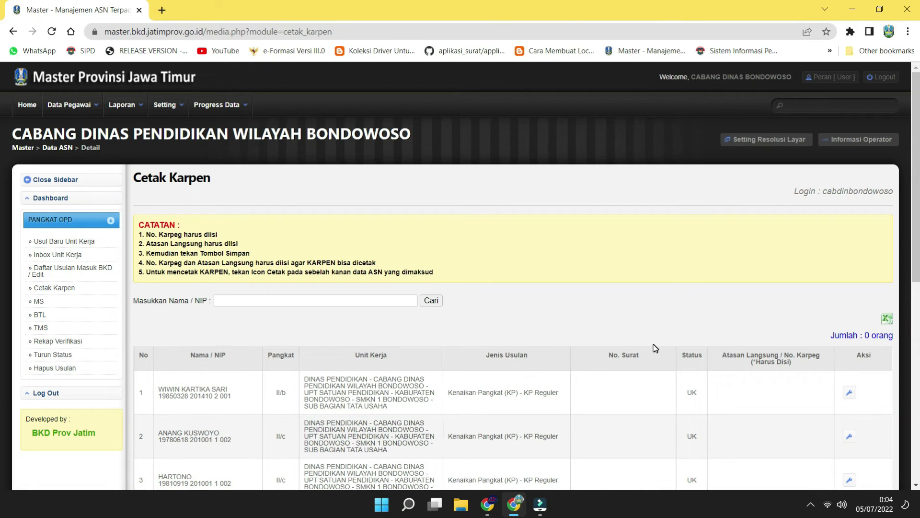
# Step: Return to the SMAN GRUJUGAN window and compare Daftar Usulan Masuk BKD / Edit with the proposals in Inbox Unit Kerja
pyautogui.click(494, 507)
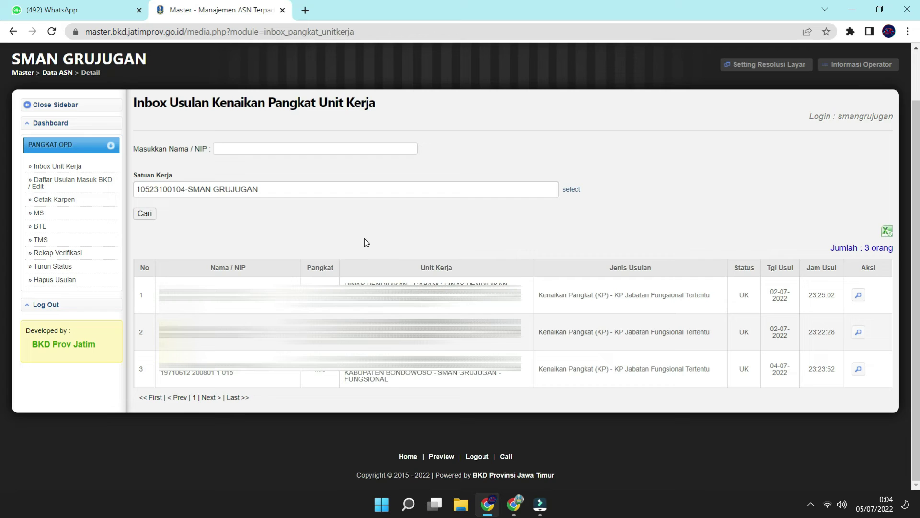
pyautogui.click(82, 194)
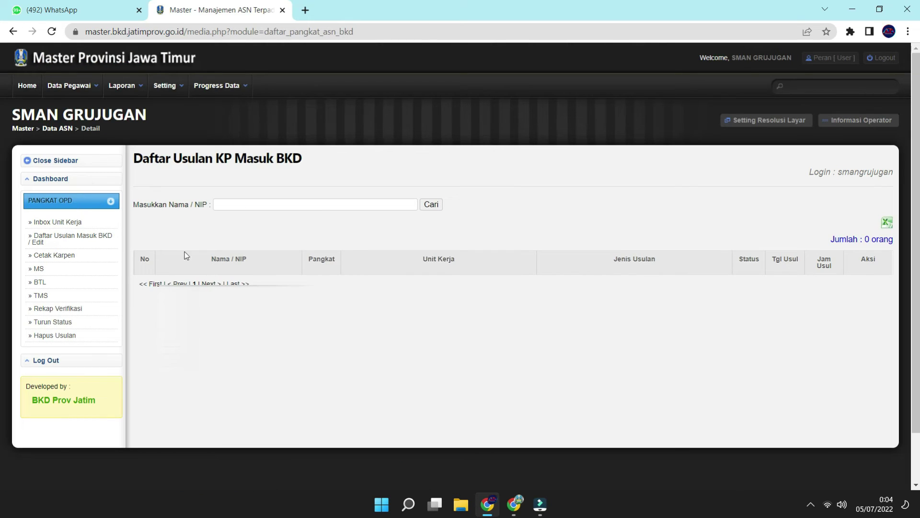
pyautogui.click(89, 224)
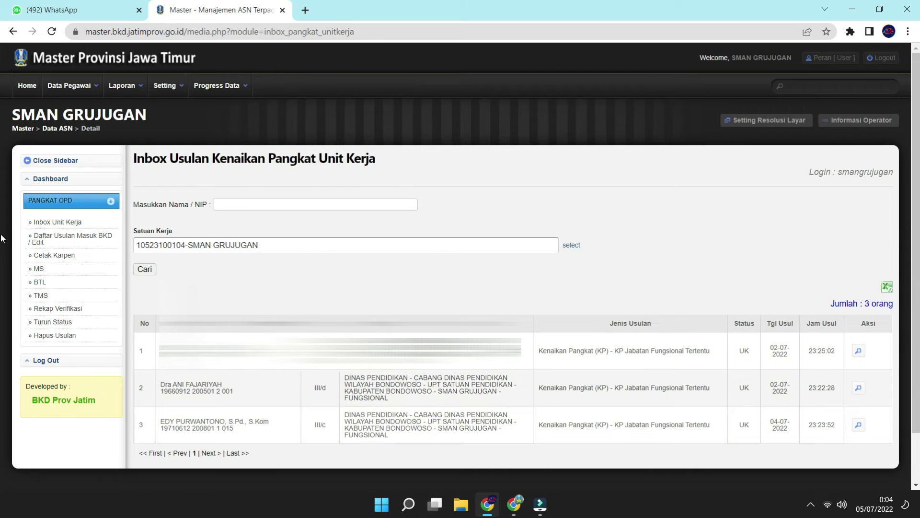
pyautogui.click(46, 238)
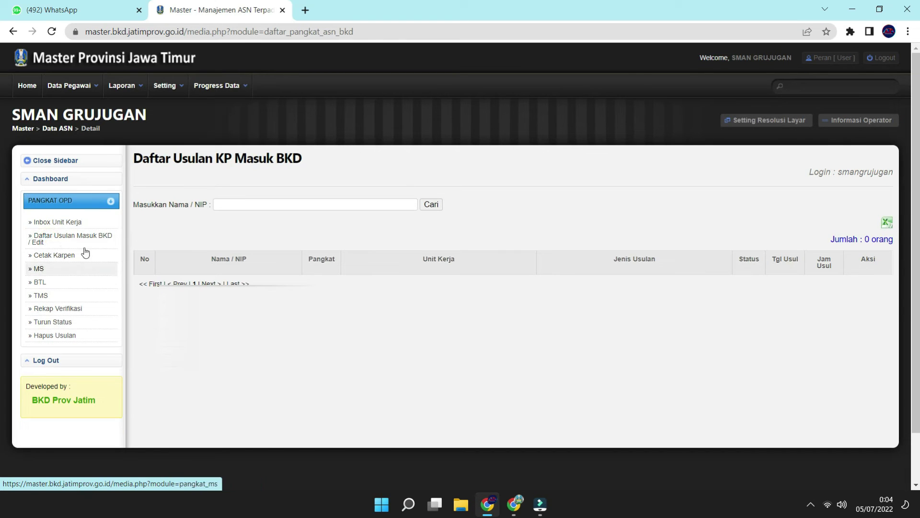
pyautogui.click(81, 223)
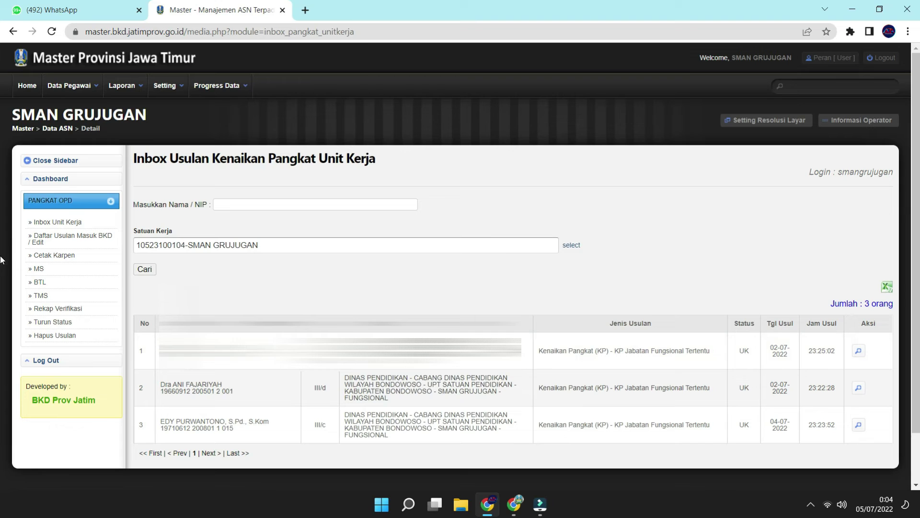
pyautogui.click(45, 244)
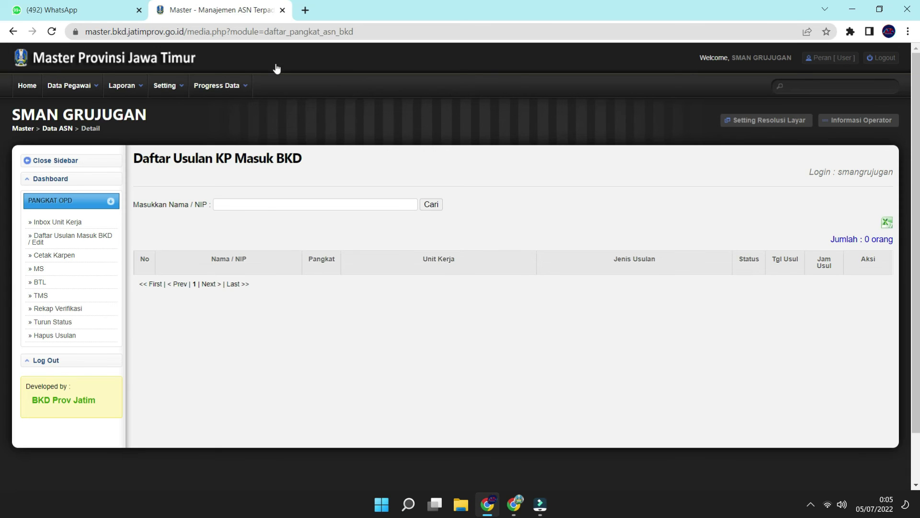
pyautogui.click(217, 85)
pyautogui.click(535, 148)
pyautogui.click(194, 86)
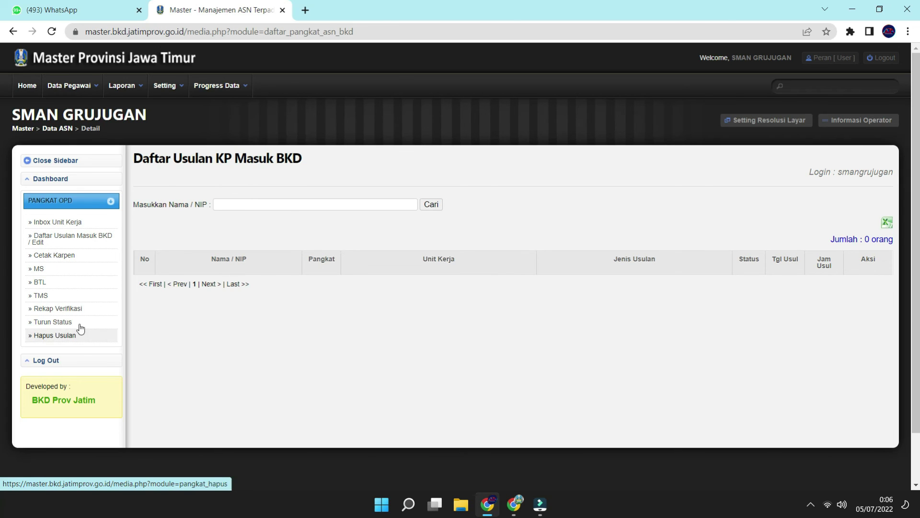
# Step: Review the promotion recap in Rekap Verifikasi and open the Turun Status page
pyautogui.click(72, 309)
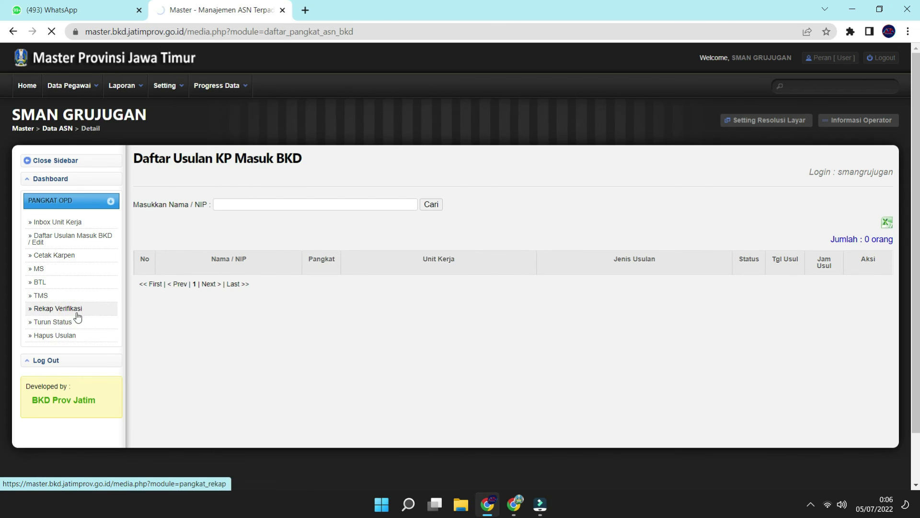
pyautogui.scroll(-3, 456, 174)
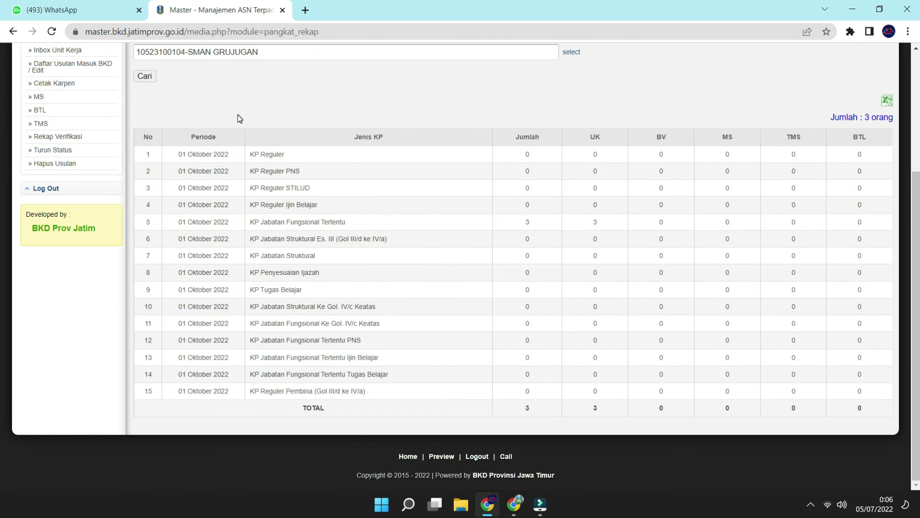
pyautogui.click(48, 151)
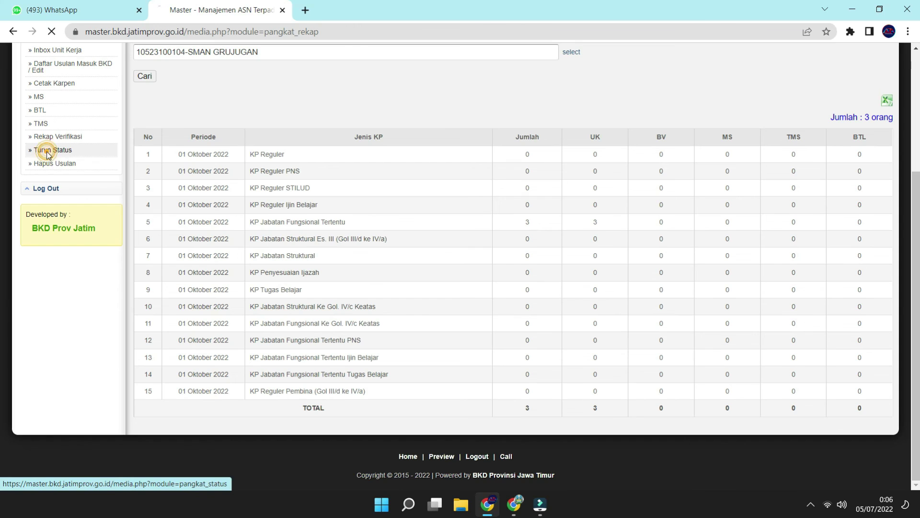